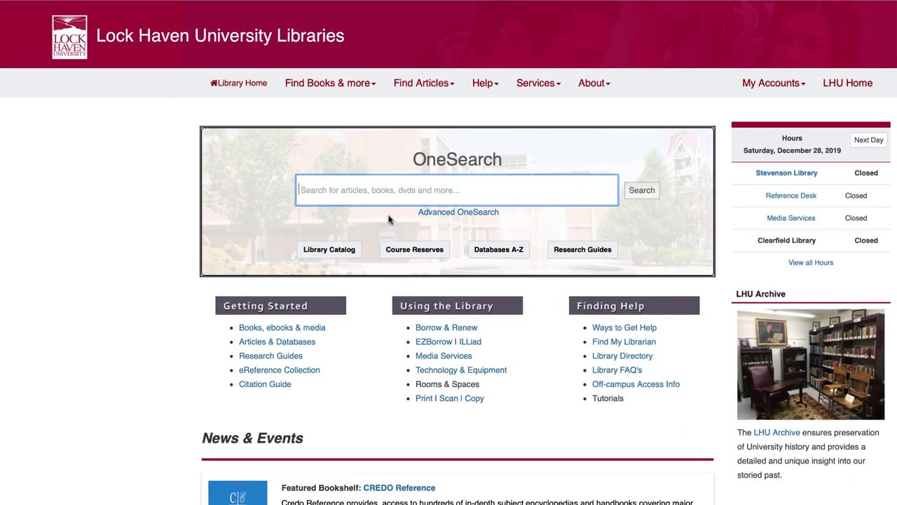
Step: Search OneSearch for "invertebrates"
{"action": "type", "text": "inver"}
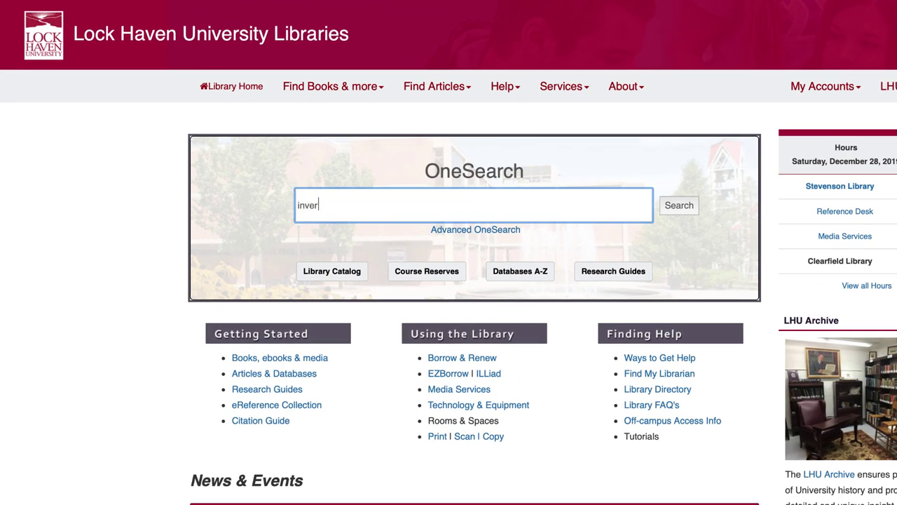
{"action": "type", "text": "tebrat"}
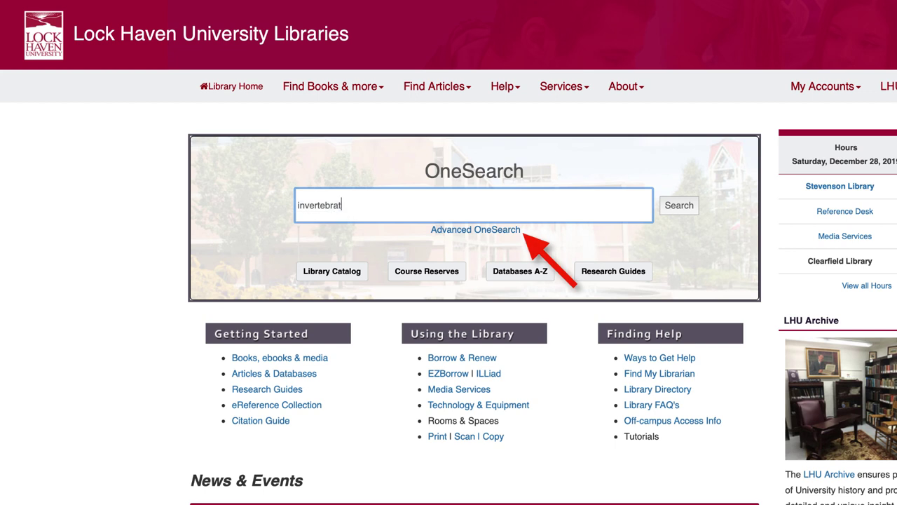
{"action": "type", "text": "es"}
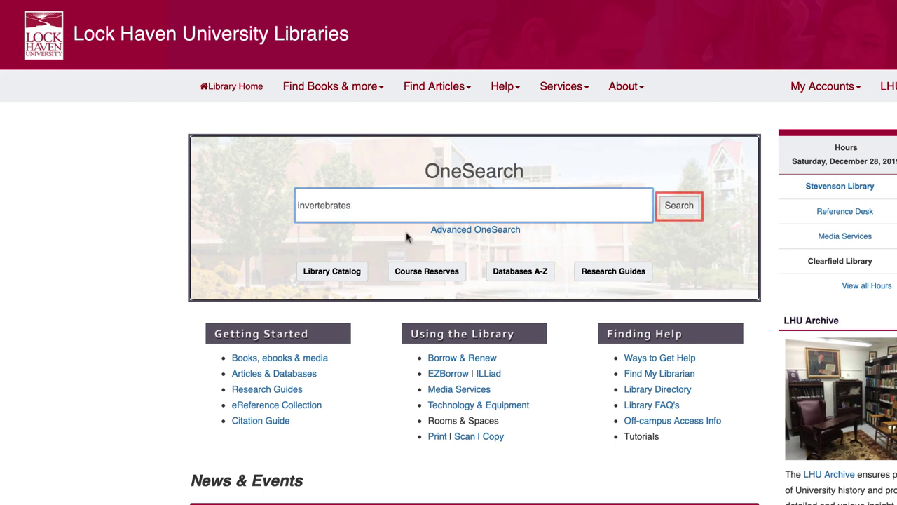
{"action": "left_click", "coordinate": [680, 207]}
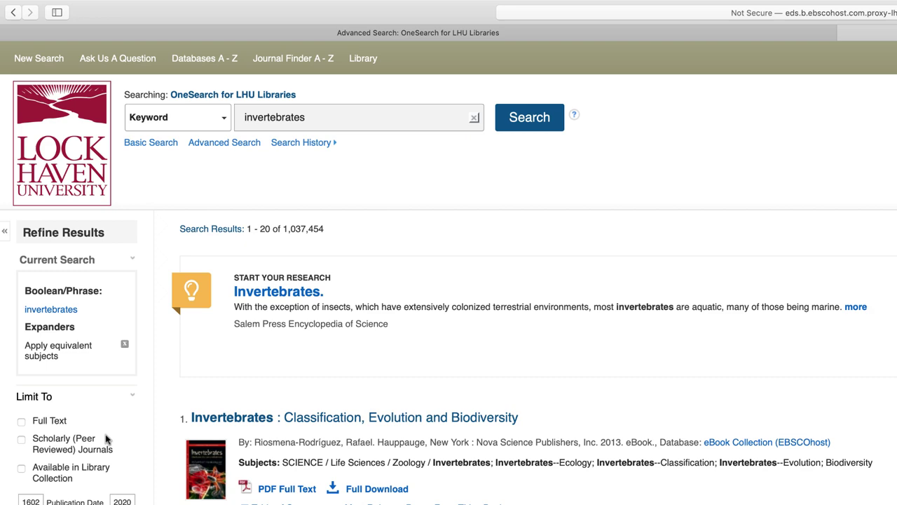
Step: Limit the search results to the eBooks source type, using the full list of source types
{"action": "scroll", "coordinate": [98, 336], "scroll_direction": "down", "scroll_amount": 5}
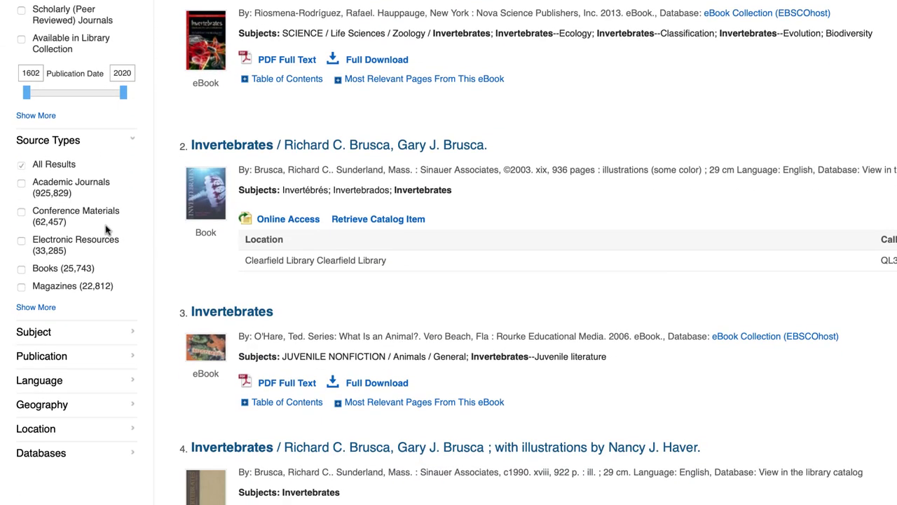
{"action": "left_click", "coordinate": [49, 313]}
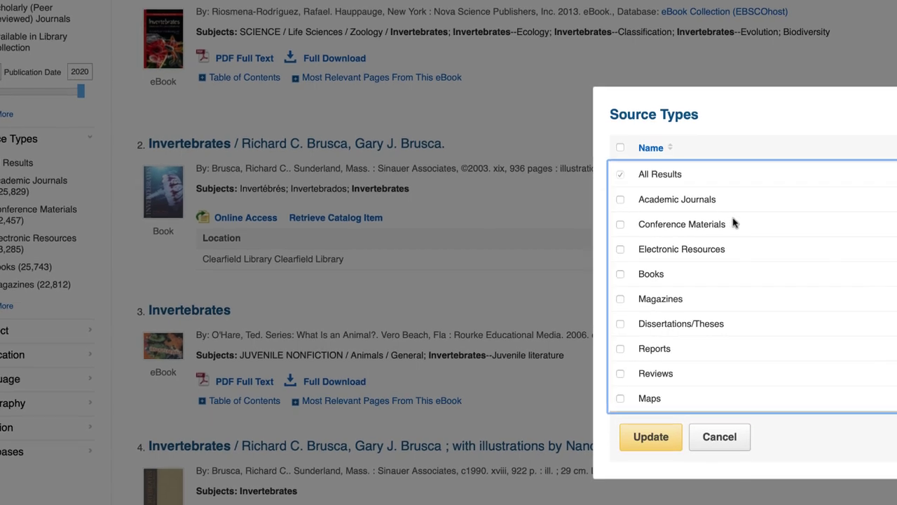
{"action": "scroll", "coordinate": [722, 221], "scroll_direction": "down", "scroll_amount": 5}
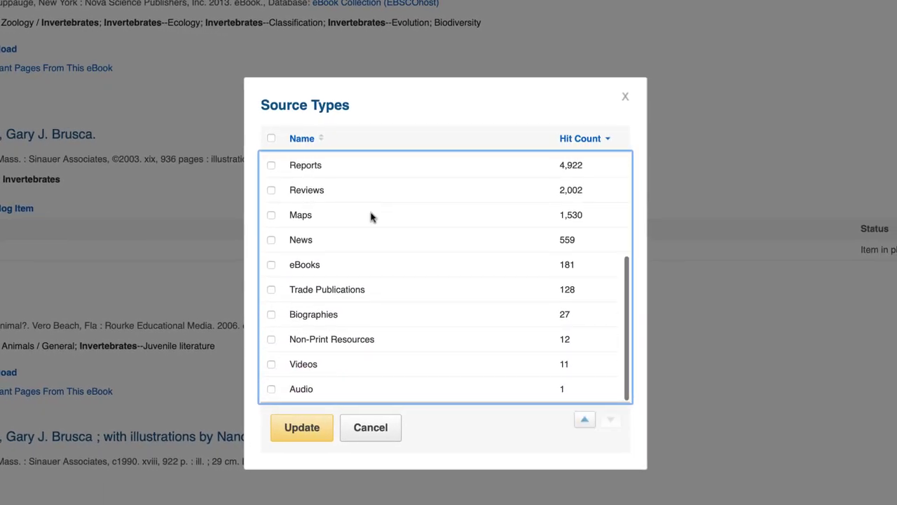
{"action": "left_click", "coordinate": [271, 265]}
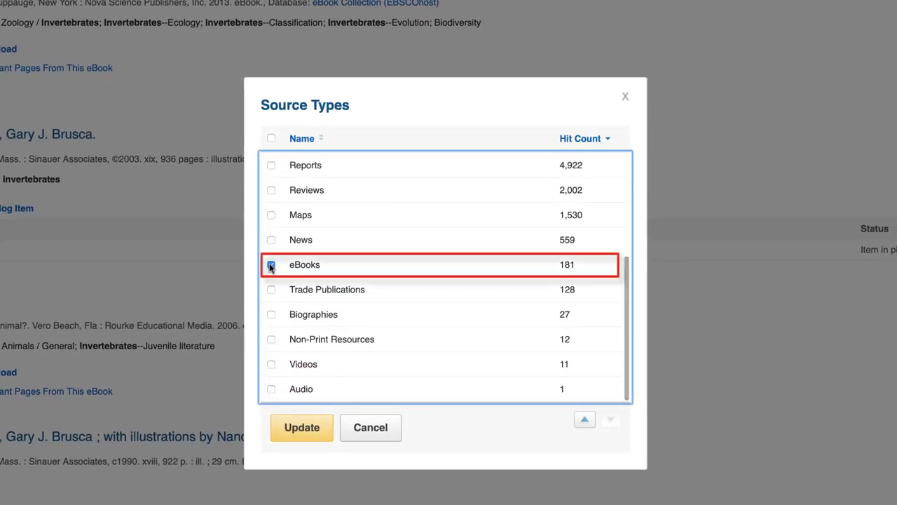
{"action": "left_click", "coordinate": [296, 429]}
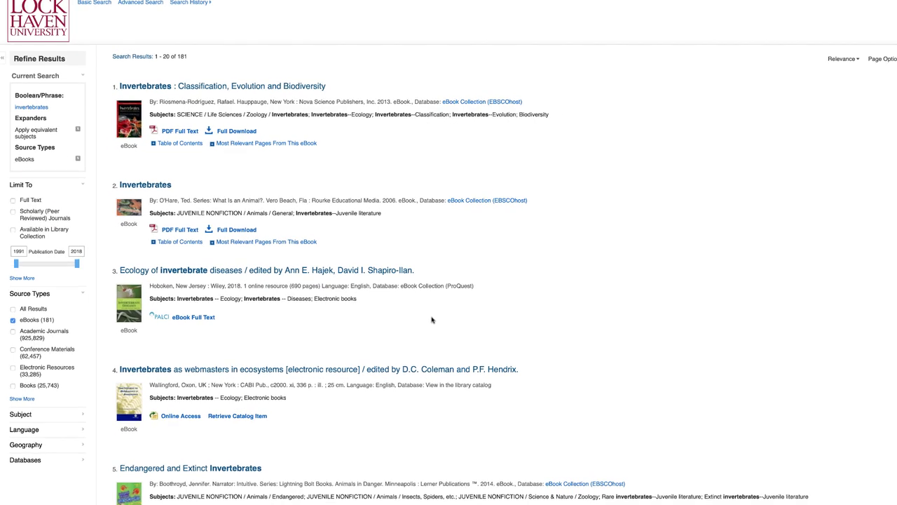
Step: Open the record for "Invertebrate Paleontology (Mesozoic) of Israel and Adjacent Countries" and open Chapter Three from its table of contents
{"action": "scroll", "coordinate": [554, 275], "scroll_direction": "down", "scroll_amount": 5}
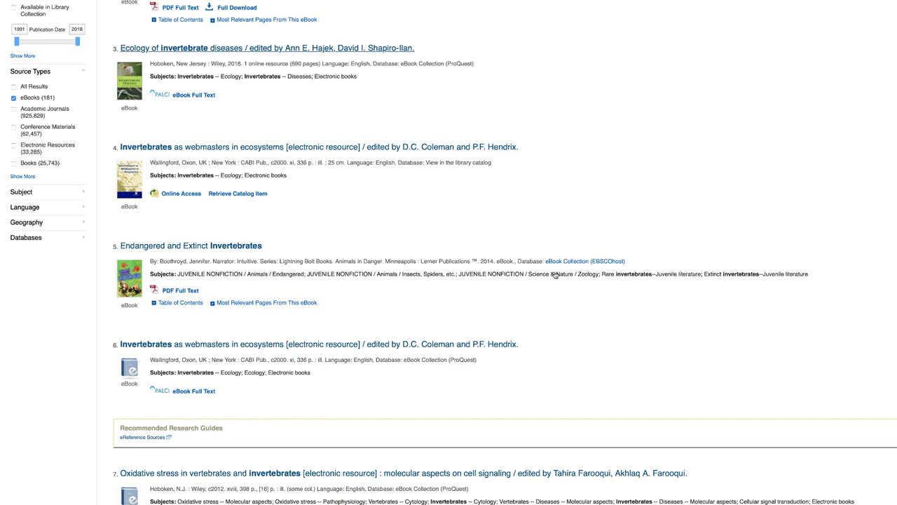
{"action": "scroll", "coordinate": [554, 276], "scroll_direction": "down", "scroll_amount": 7}
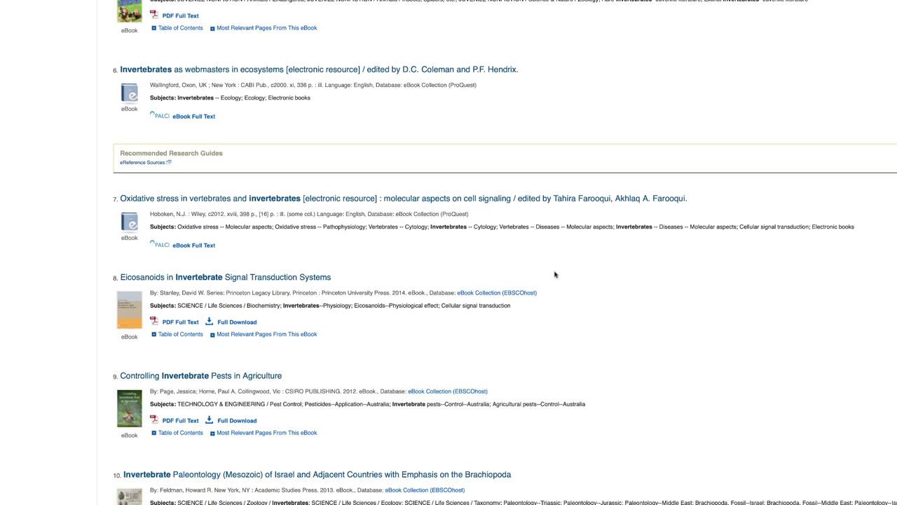
{"action": "scroll", "coordinate": [555, 275], "scroll_direction": "down", "scroll_amount": 1}
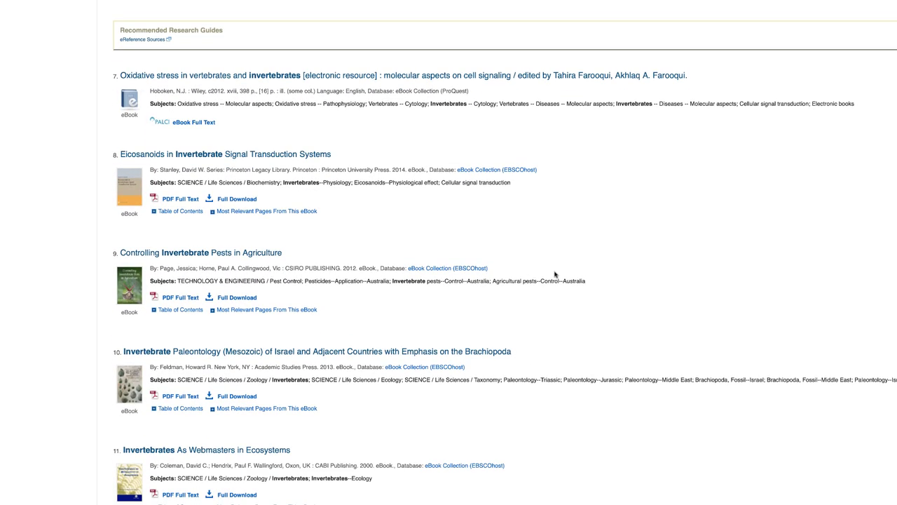
{"action": "left_click", "coordinate": [438, 353]}
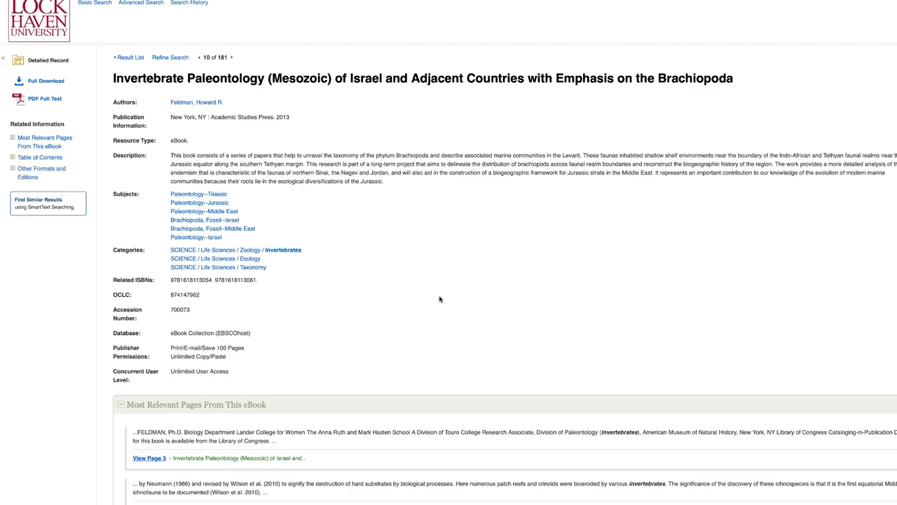
{"action": "scroll", "coordinate": [439, 299], "scroll_direction": "down", "scroll_amount": 6}
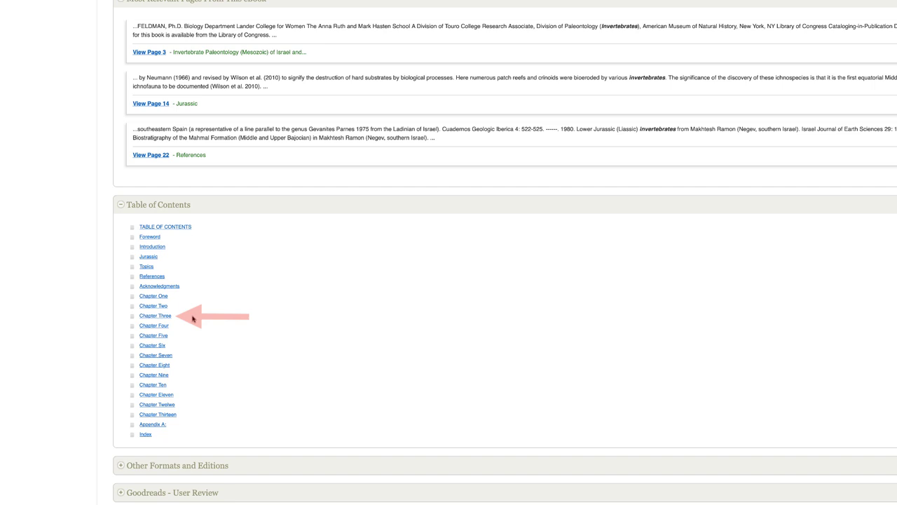
{"action": "left_click", "coordinate": [161, 317]}
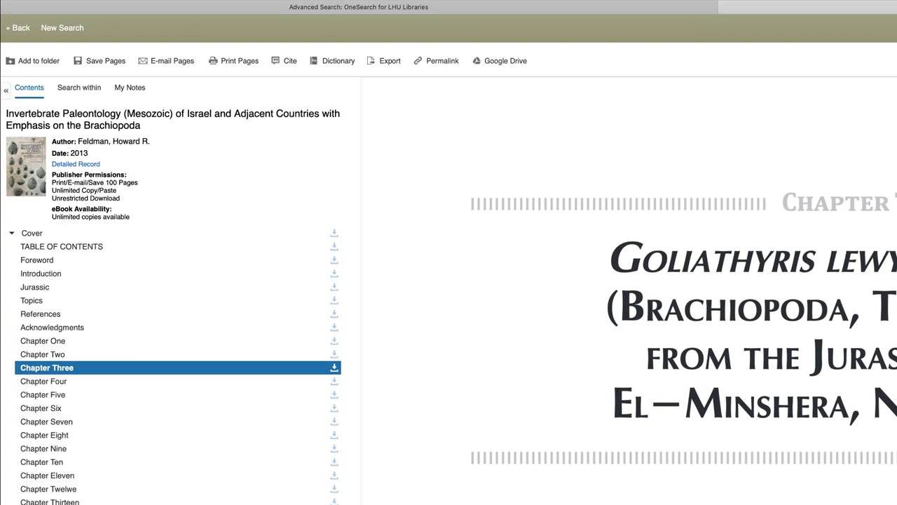
Step: Try the eBook viewer's sidebar and zoom controls, fit the whole page in view, and page forward through Chapter Three
{"action": "left_click", "coordinate": [7, 95]}
{"action": "left_click", "coordinate": [6, 91]}
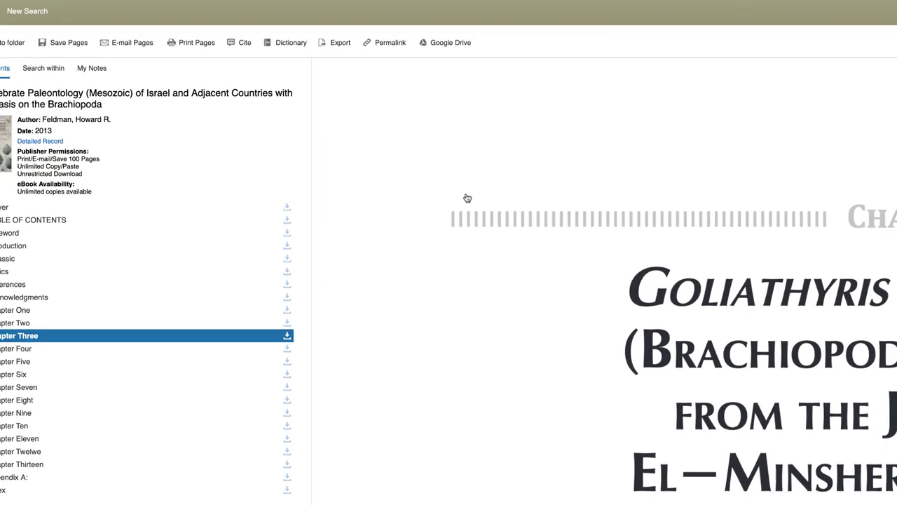
{"action": "left_click", "coordinate": [814, 495]}
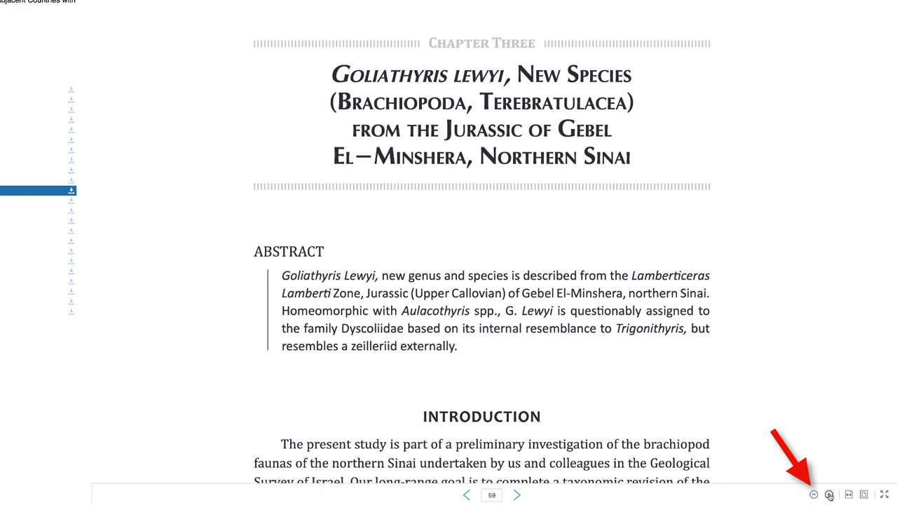
{"action": "left_click", "coordinate": [830, 495]}
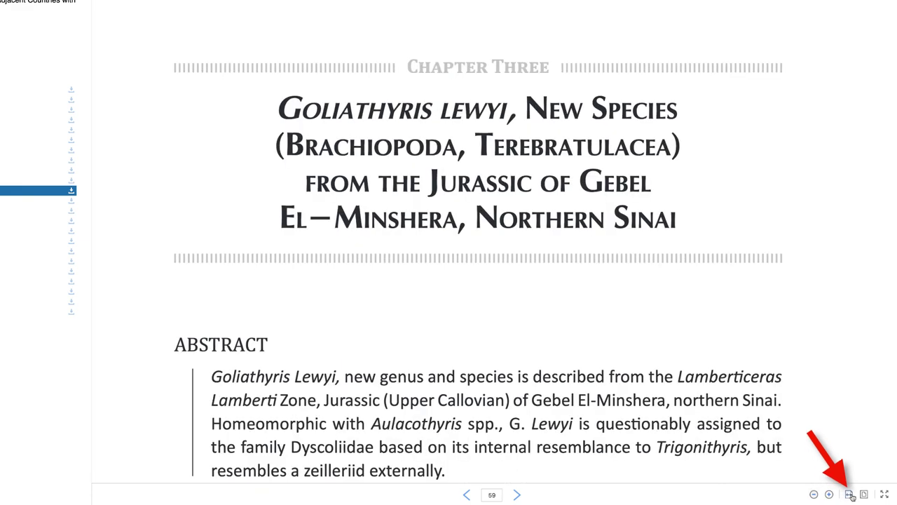
{"action": "left_click", "coordinate": [863, 495]}
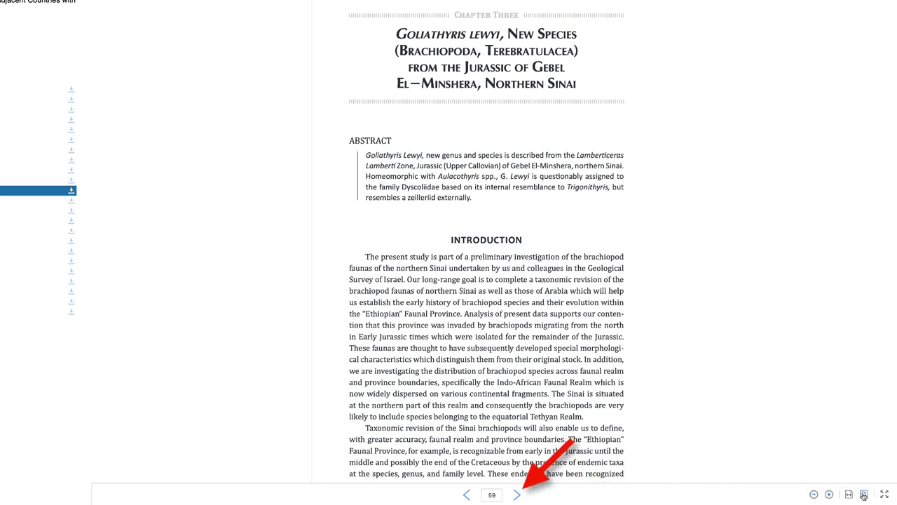
{"action": "left_click", "coordinate": [517, 495]}
{"action": "left_click", "coordinate": [517, 495]}
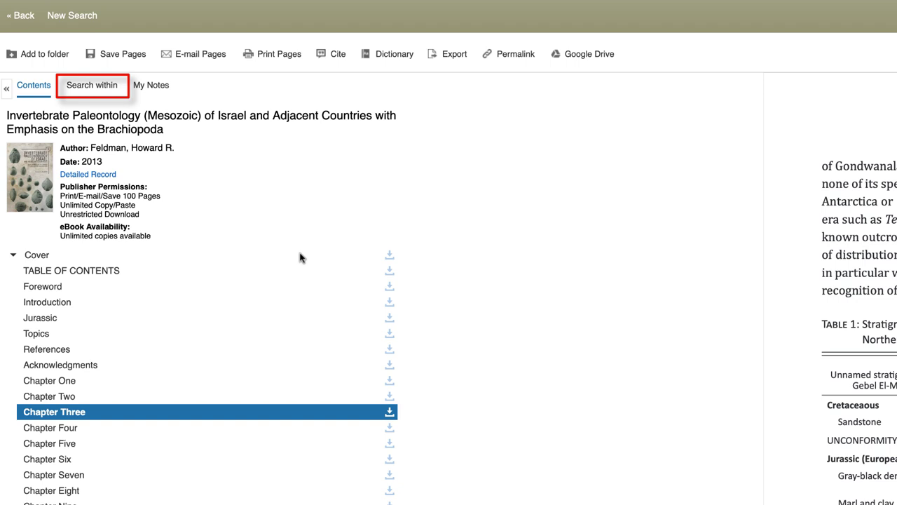
Step: Search within the eBook for "sponges" and open the match on page 244
{"action": "left_click", "coordinate": [101, 89]}
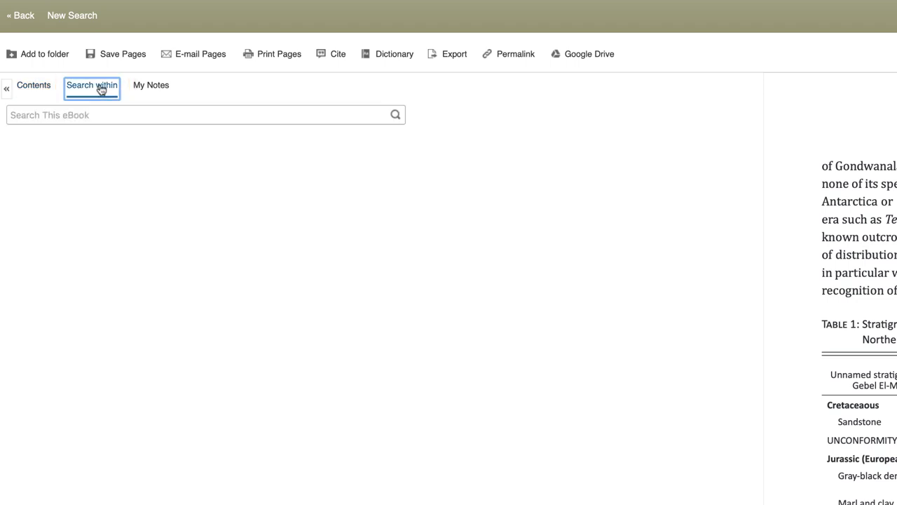
{"action": "left_click", "coordinate": [115, 110]}
{"action": "type", "text": "sponges"}
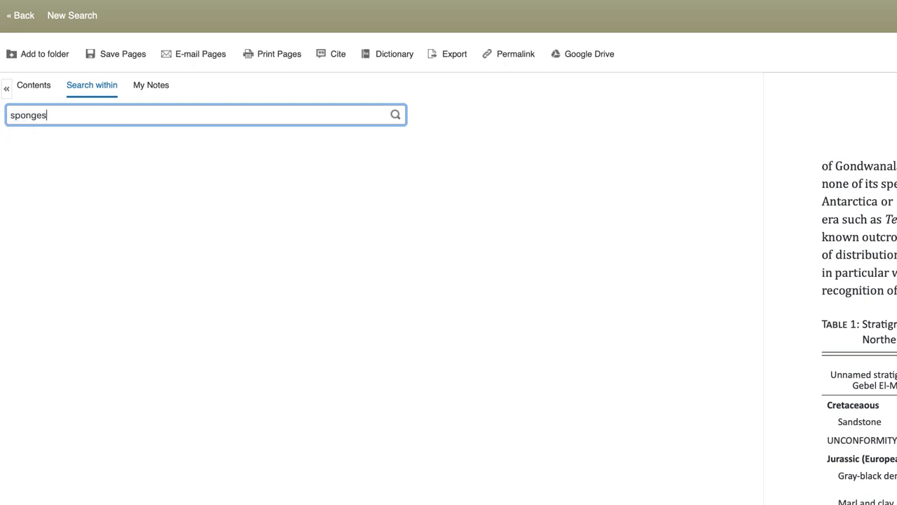
{"action": "key", "text": "Return"}
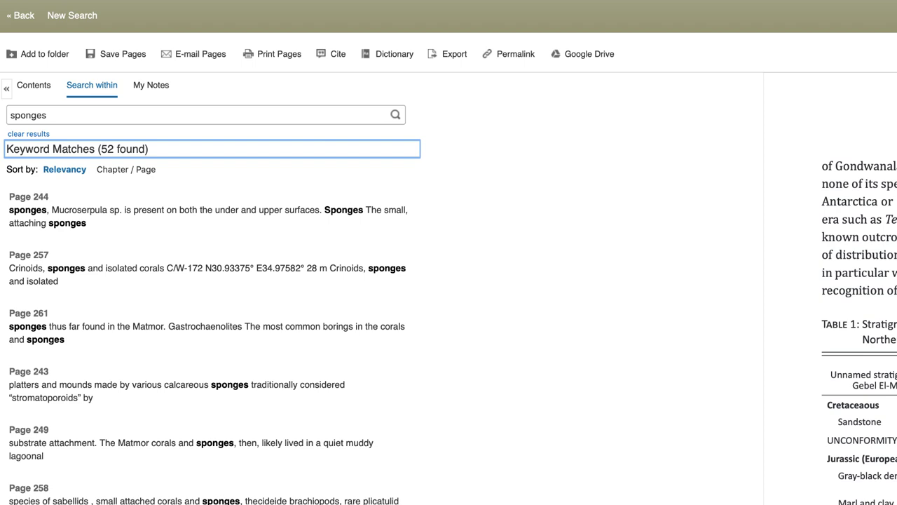
{"action": "left_click", "coordinate": [81, 216]}
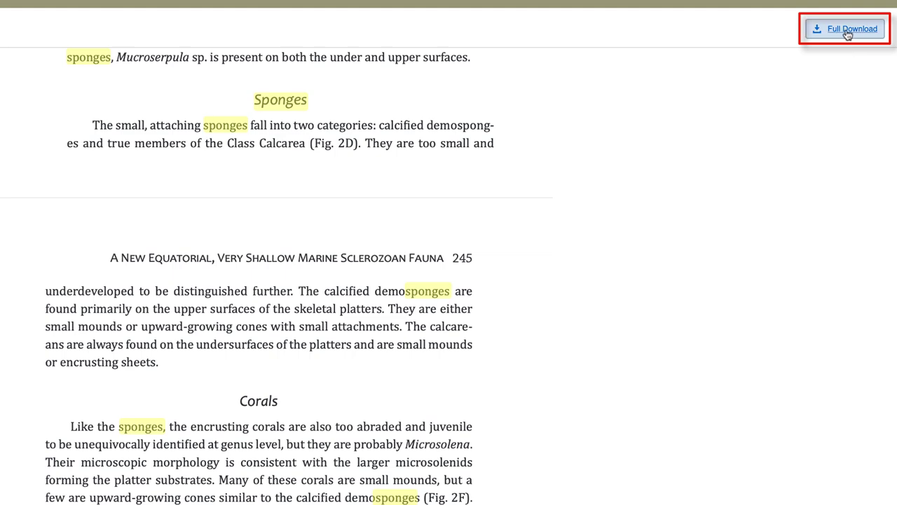
Step: Borrow the full eBook for 7 days as a PDF, confirming Adobe Digital Editions is installed and allowing the site's download
{"action": "left_click", "coordinate": [848, 33]}
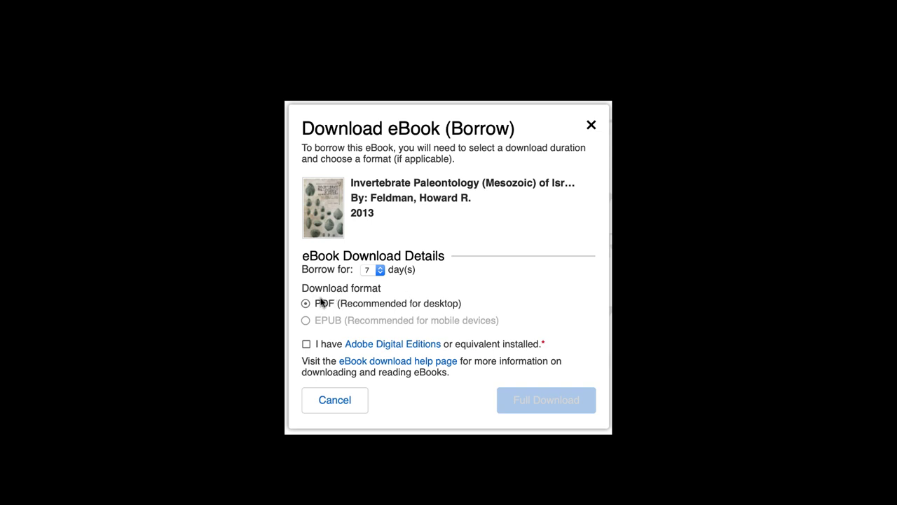
{"action": "left_click", "coordinate": [307, 345]}
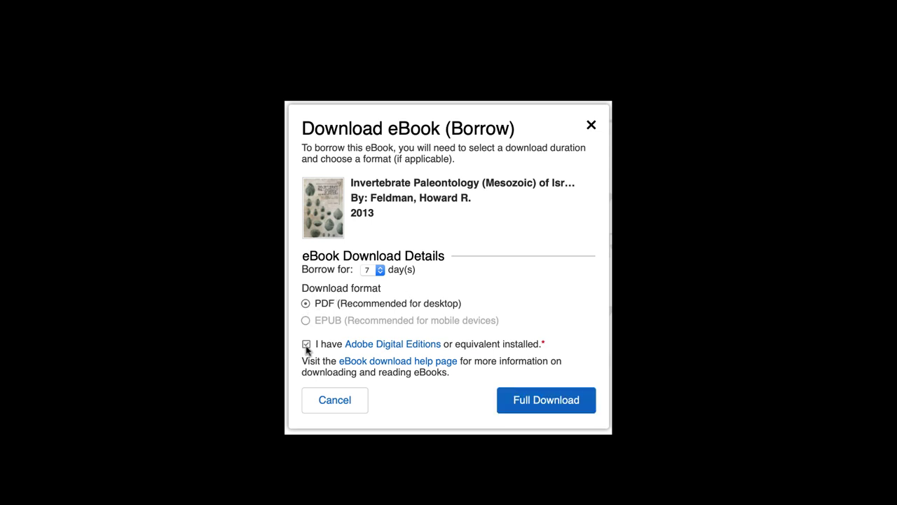
{"action": "left_click", "coordinate": [540, 401]}
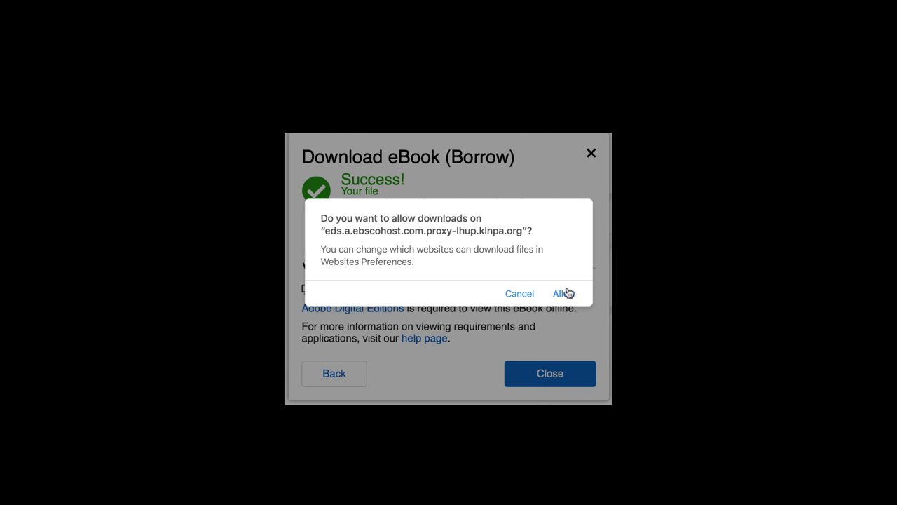
{"action": "left_click", "coordinate": [564, 295]}
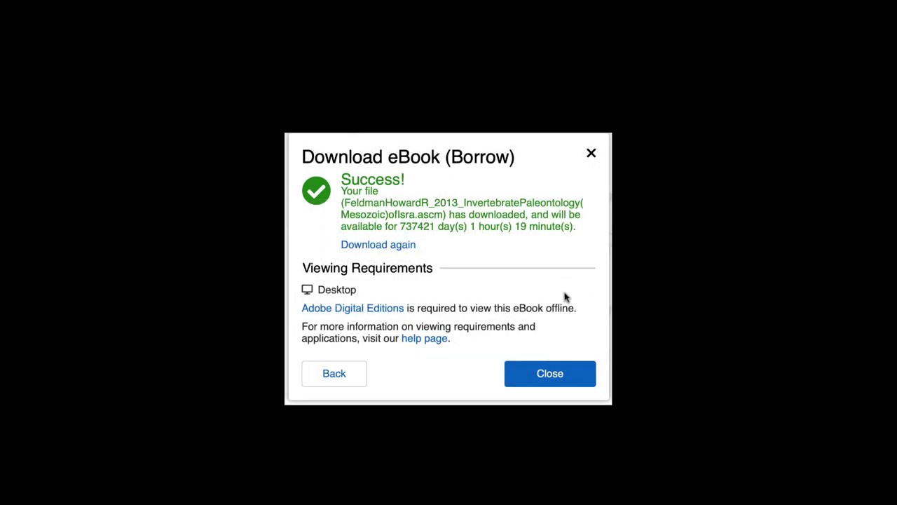
{"action": "left_click", "coordinate": [550, 374]}
Step: Open the downloaded .acsm file in Adobe Digital Editions and open the borrowed Invertebrate Paleontology book from the bookshelf
{"action": "left_click", "coordinate": [844, 10]}
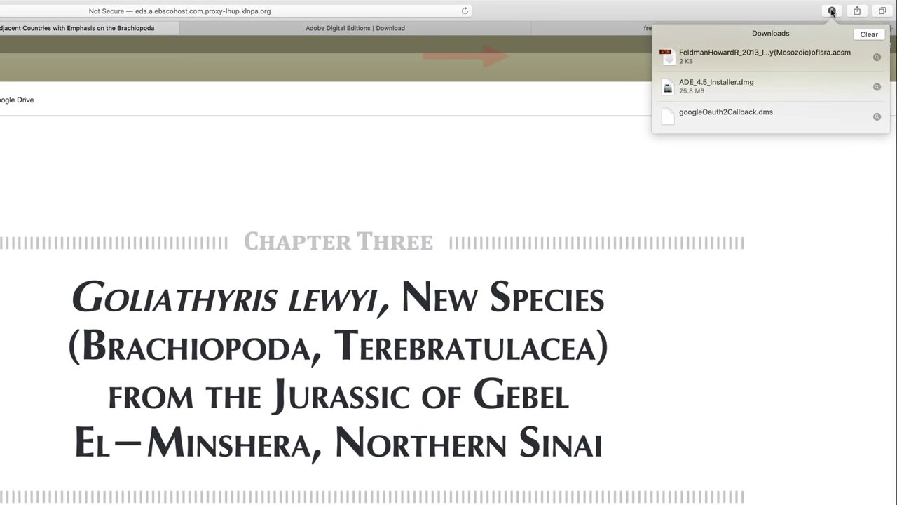
{"action": "left_click", "coordinate": [807, 57]}
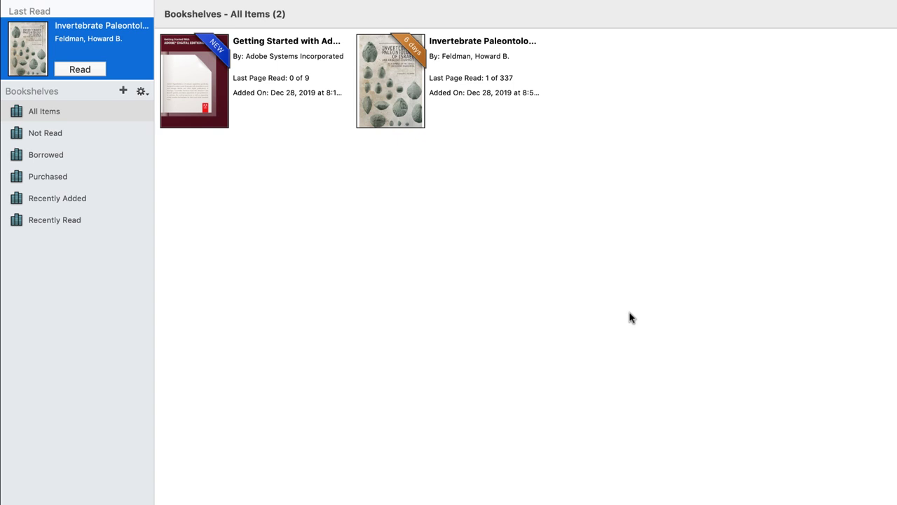
{"action": "double_click", "coordinate": [397, 90]}
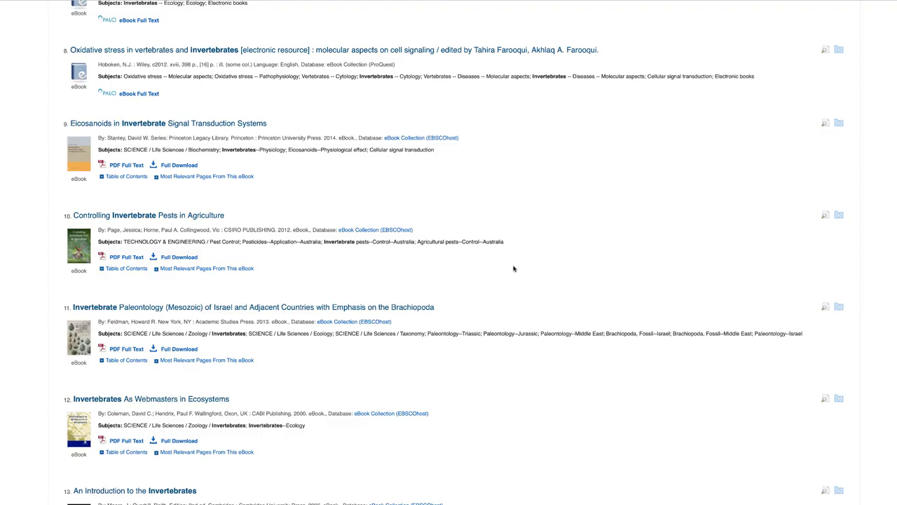
Step: In the OneSearch results, open the Invertebrate Paleontology eBook's detailed record and go to its table of contents
{"action": "left_click", "coordinate": [400, 307]}
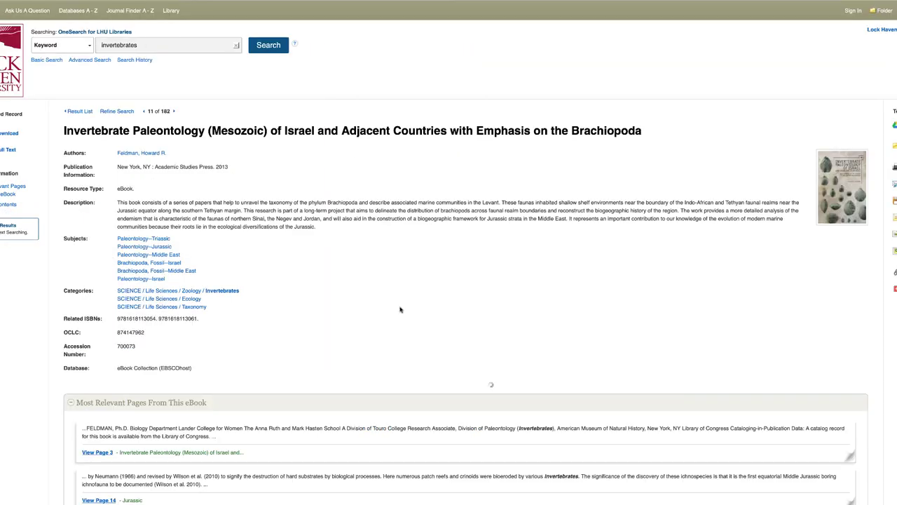
{"action": "scroll", "coordinate": [400, 309], "scroll_direction": "down", "scroll_amount": 6}
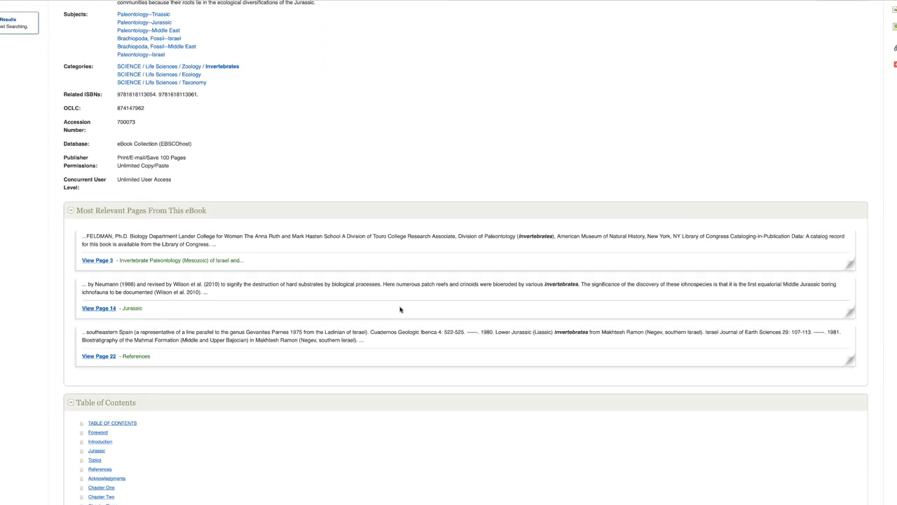